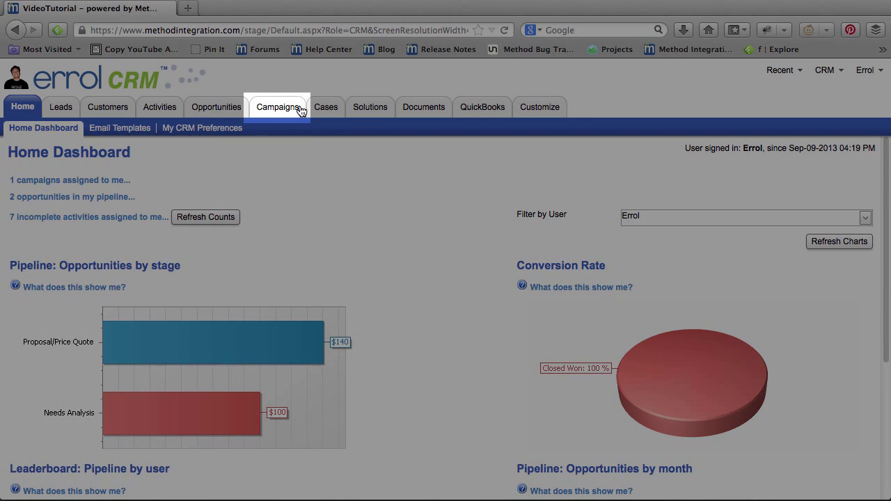
- Go to the Campaigns area and start a blank New Campaign form
left_click(299, 110)
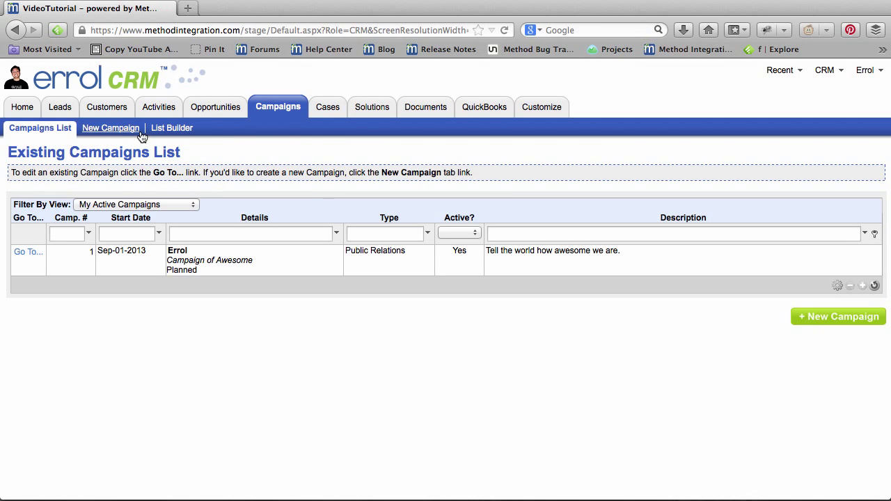
left_click(140, 134)
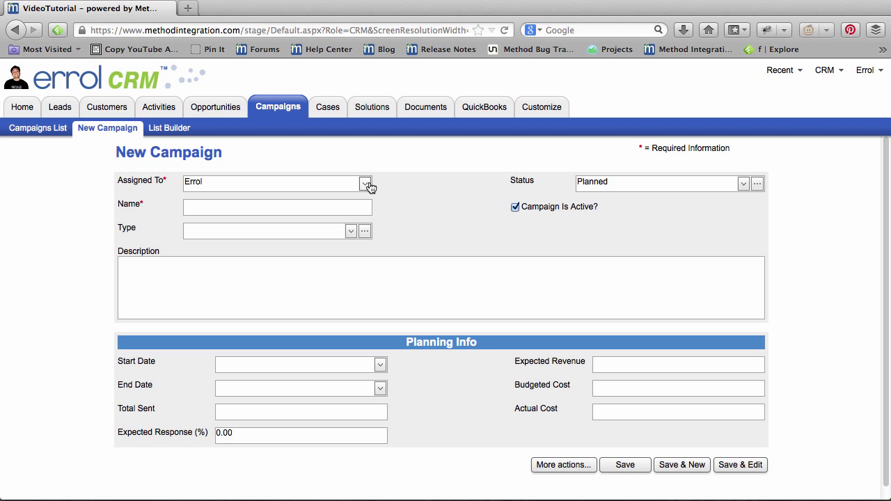
- Leave the assignee unchanged and name the campaign 'Poster Campaign for Music Gig'
left_click(366, 185)
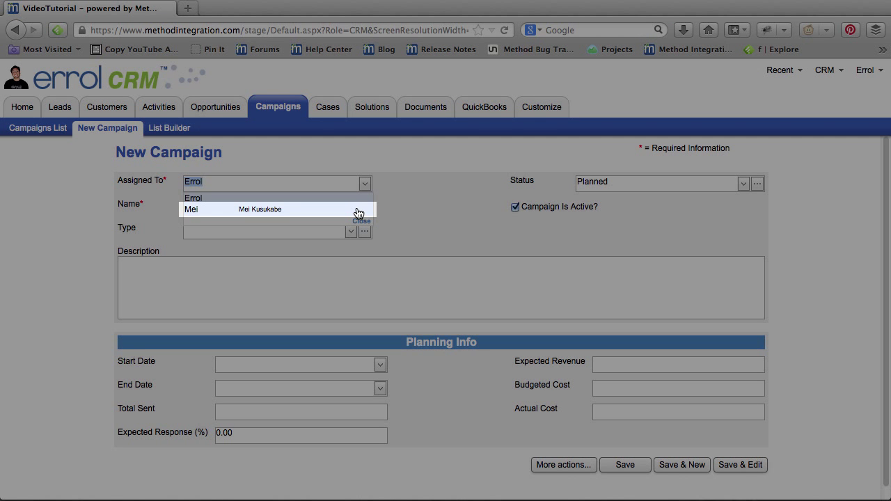
left_click(389, 180)
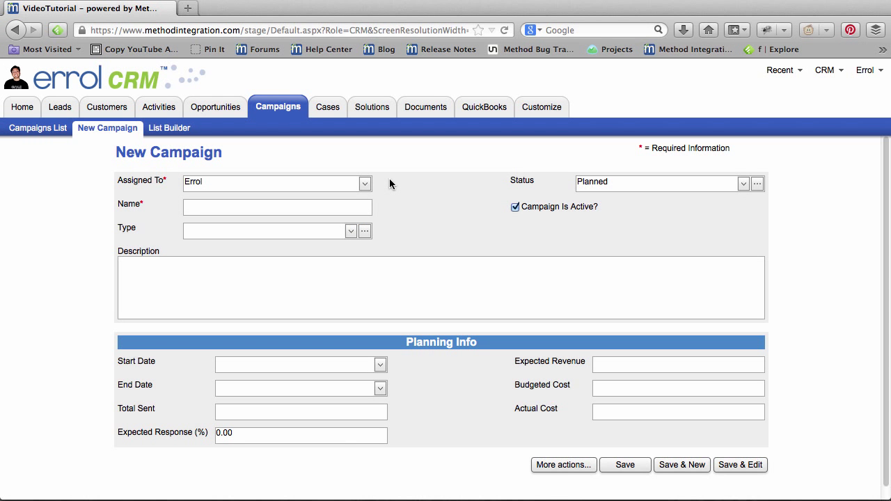
left_click(313, 206)
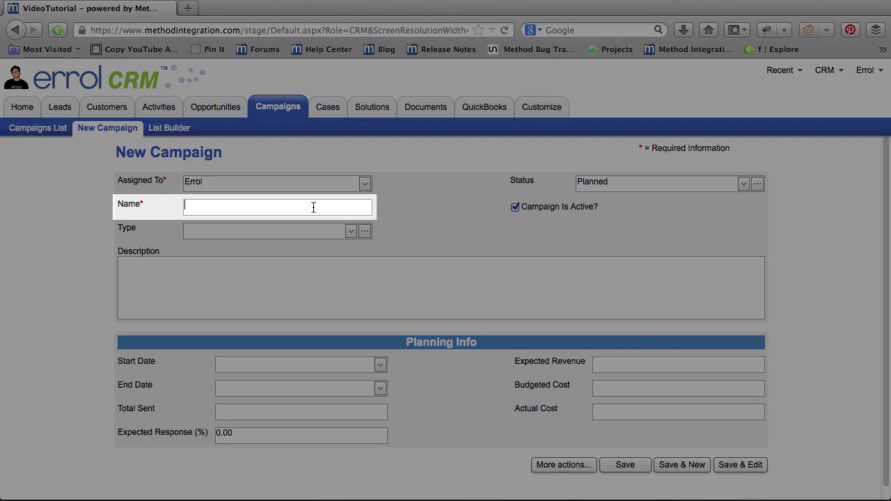
type("Super Awesome campaign of amazingness!!!!!")
key("ctrl+a")
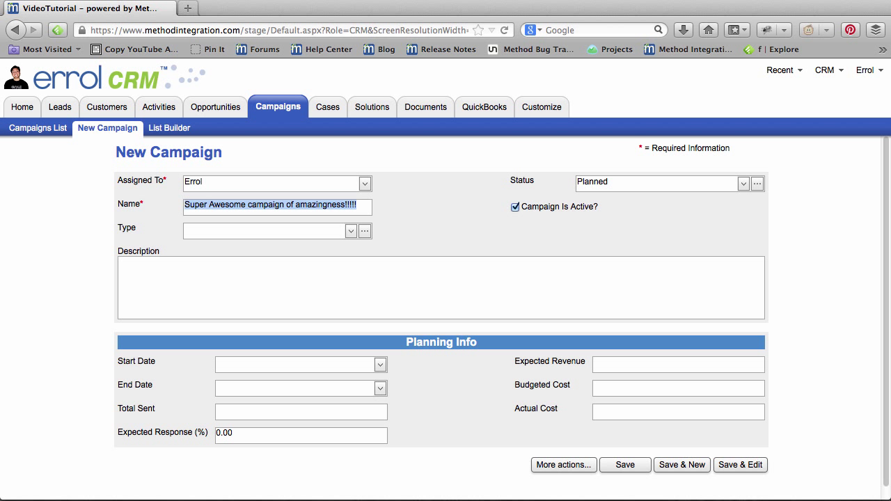
type("P")
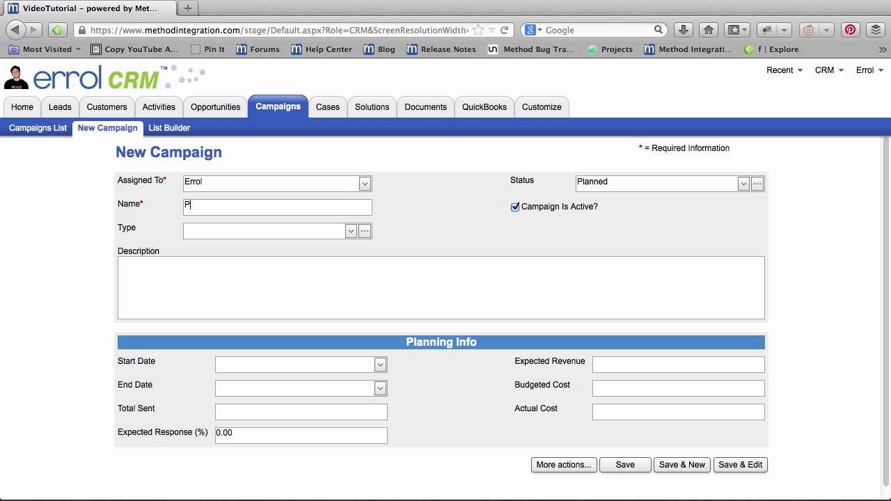
type("oster Campaign for Music Gig")
- Set the campaign type to Advertisement after viewing the campaign-types editor without changes
left_click(350, 231)
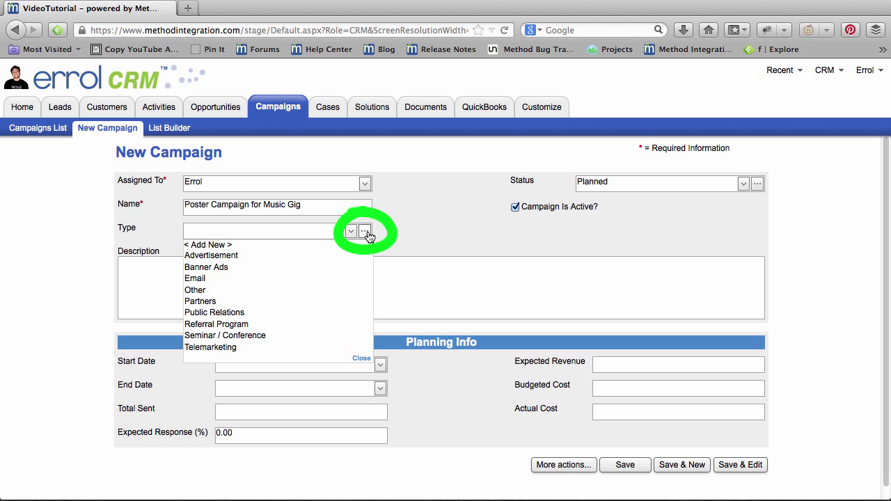
left_click(365, 232)
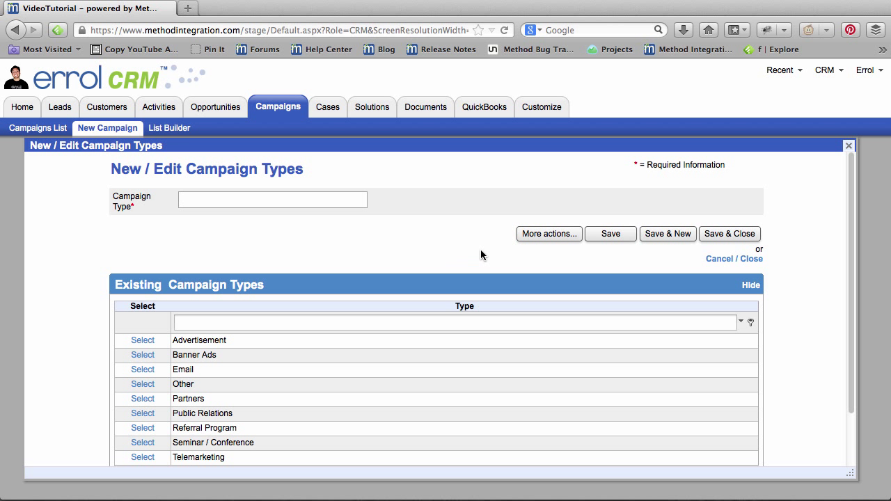
left_click(757, 260)
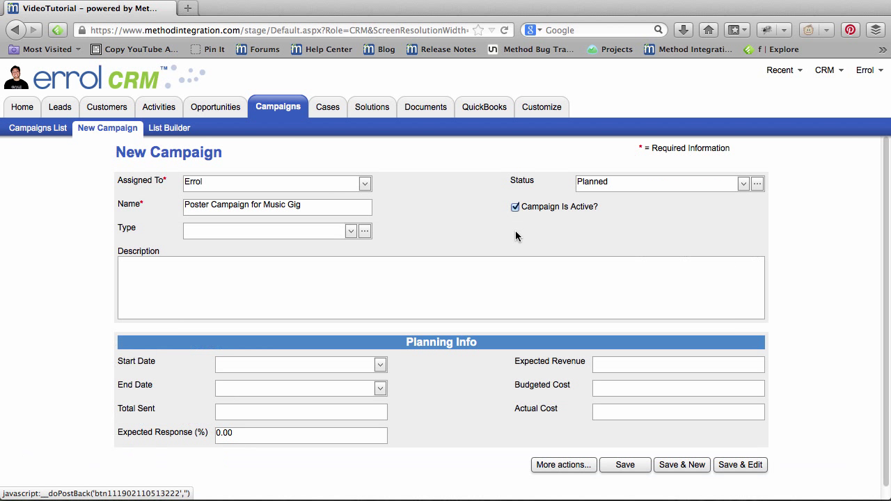
left_click(351, 240)
left_click(347, 256)
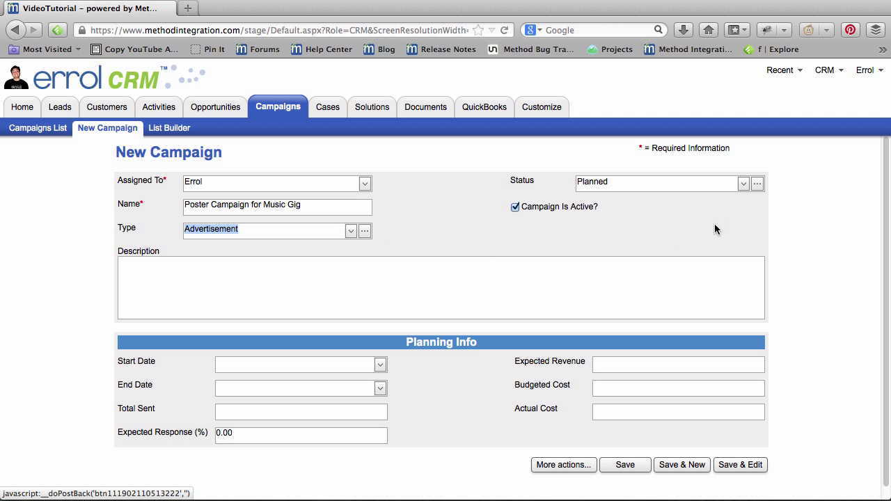
- Keep status Planned and describe a new band at The Happy Harpy needing posters
left_click(743, 183)
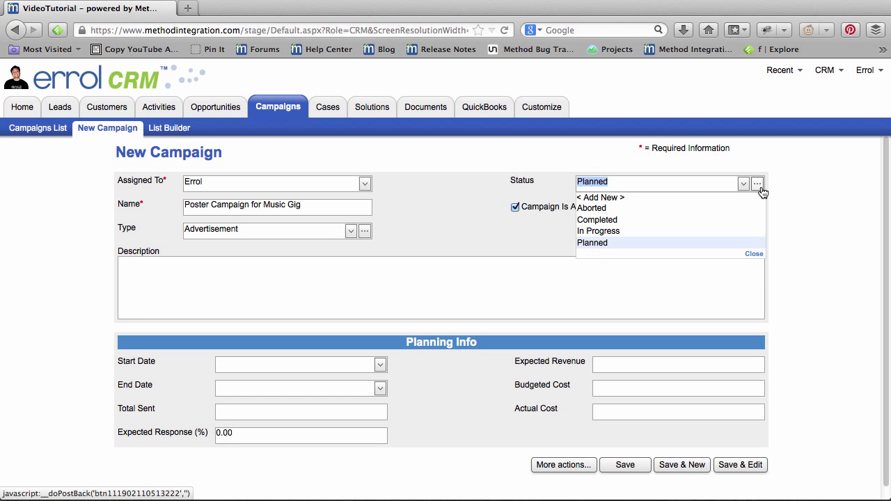
left_click(684, 245)
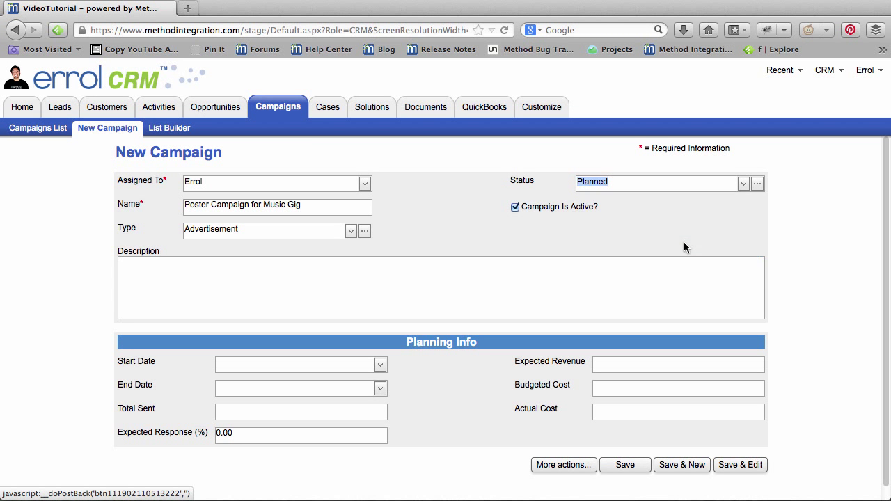
left_click(417, 297)
type("Awesome new ")
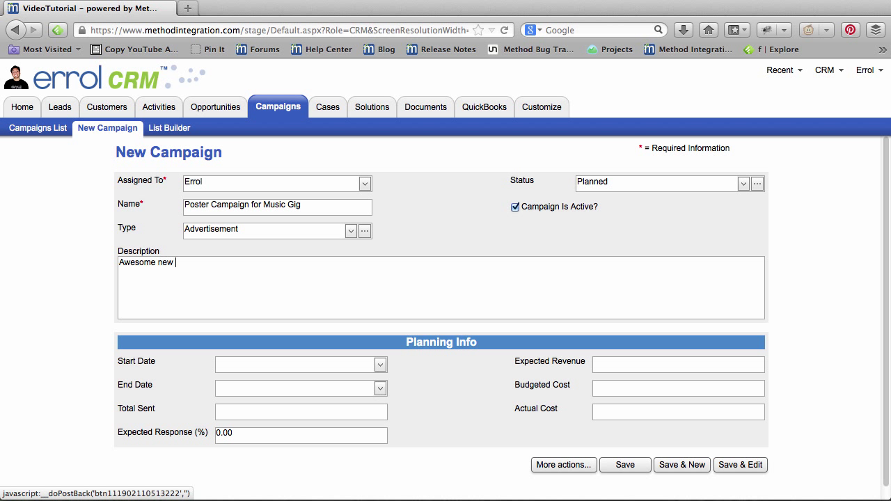
type("band is playing at the Venue: The Happy Harpy. Need to create poste")
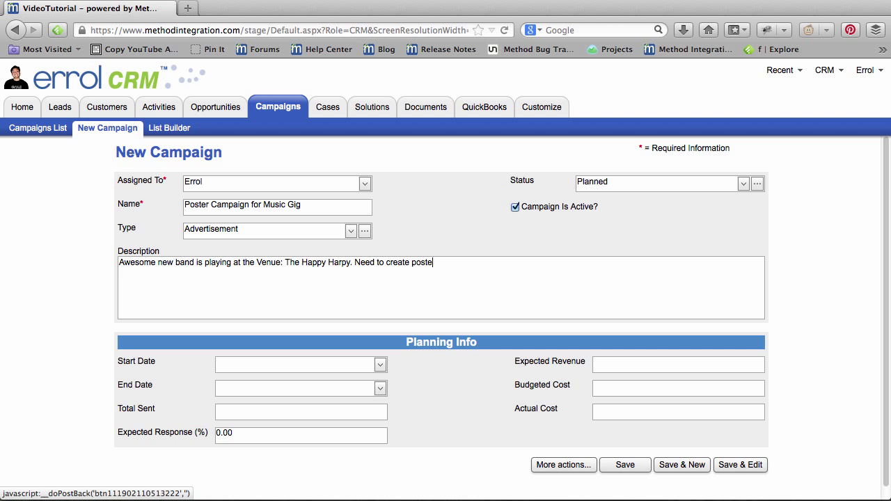
type("rs to advertise the event.")
- Set campaign dates to Sep 9–30 2013 and total sent to 1000
left_click(380, 364)
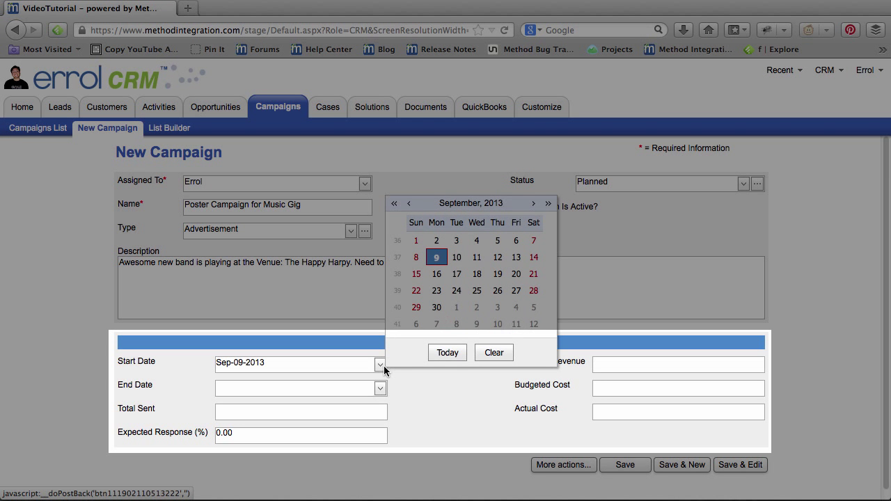
left_click(447, 353)
left_click(382, 388)
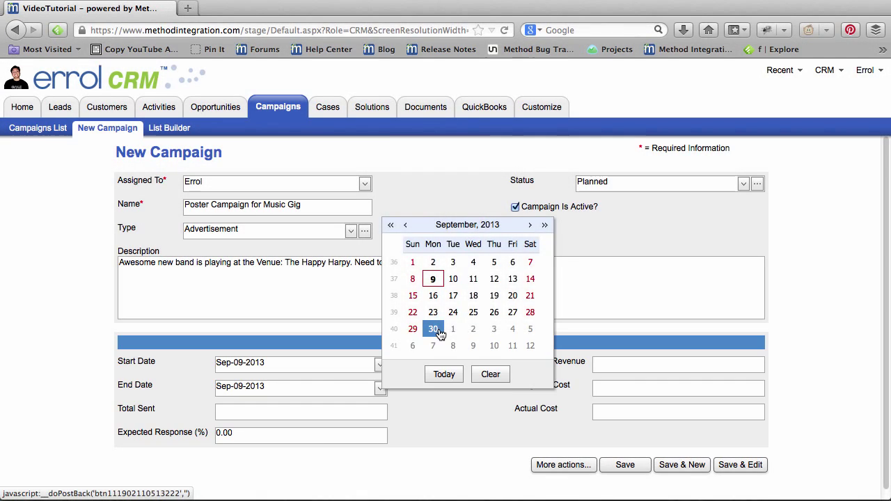
left_click(433, 328)
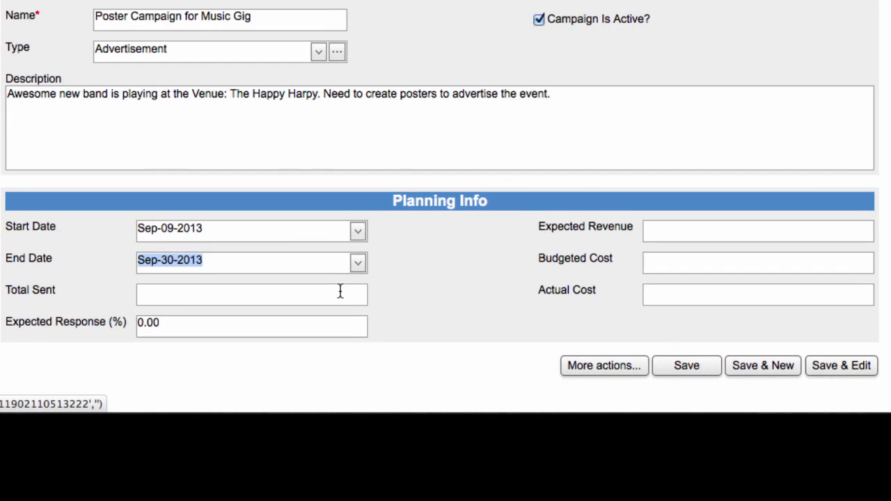
left_click(367, 410)
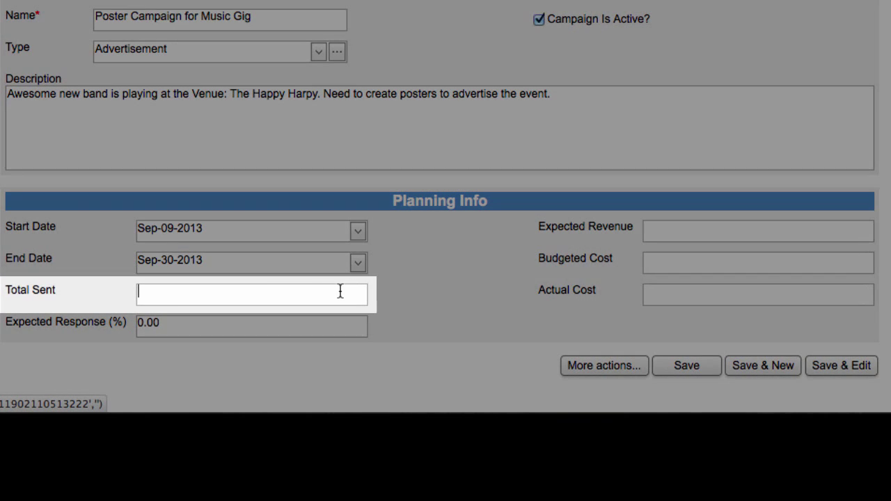
type("1000")
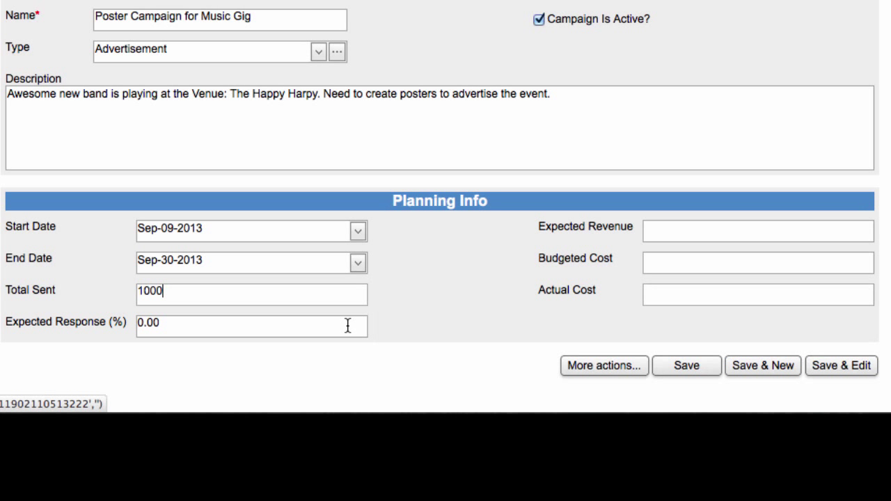
- Enter expected response 20%, expected revenue 1000 and budgeted cost 500
key("Tab")
type("20")
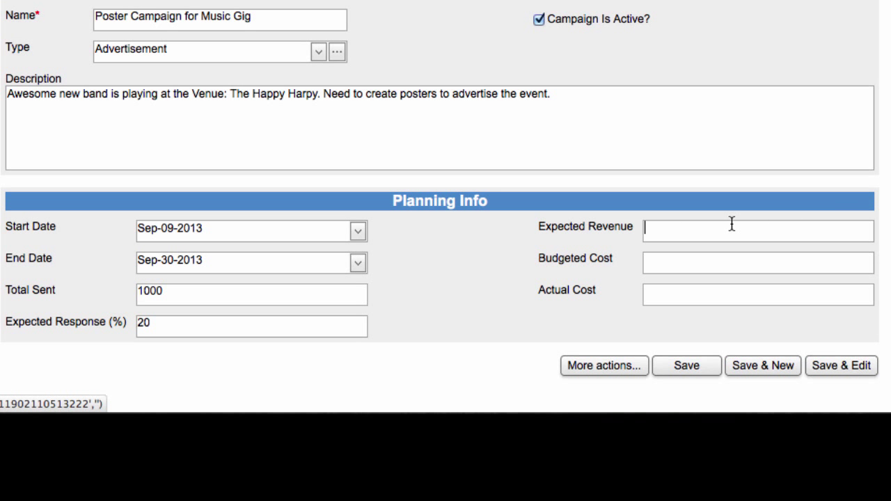
left_click(732, 224)
type("1000")
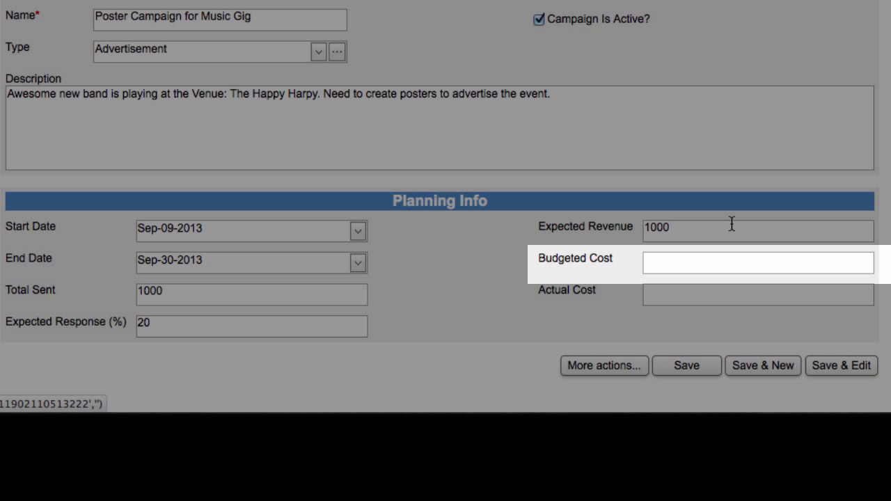
left_click(722, 261)
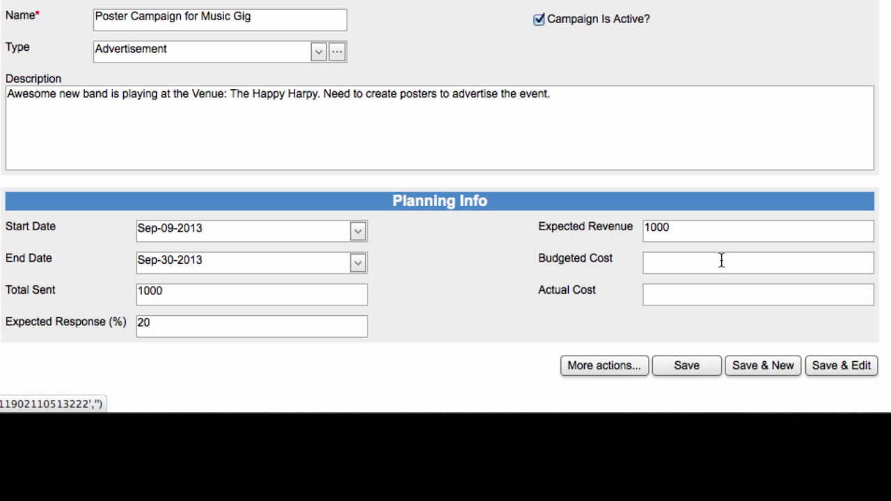
type("500")
scroll(720, 255, "down", 1)
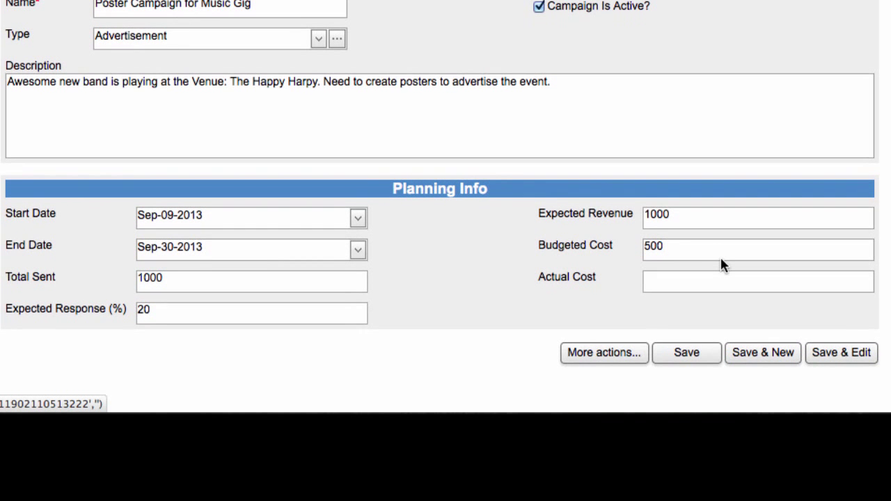
left_click(642, 357)
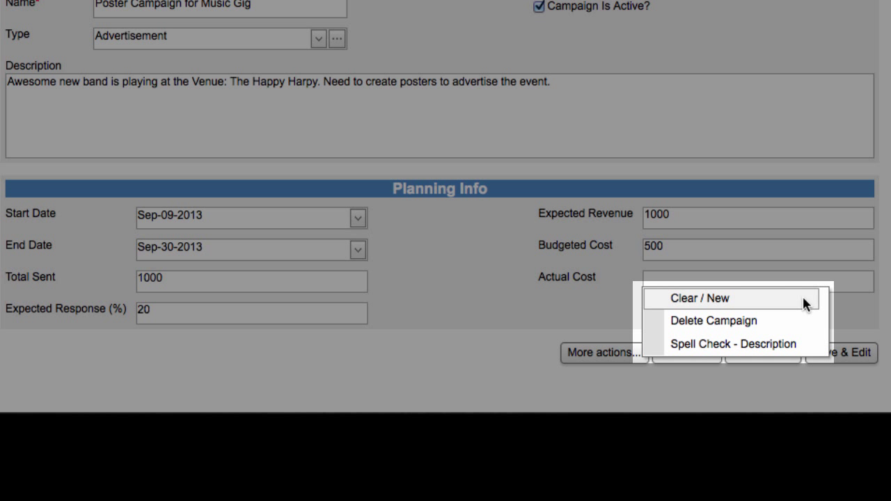
left_click(813, 346)
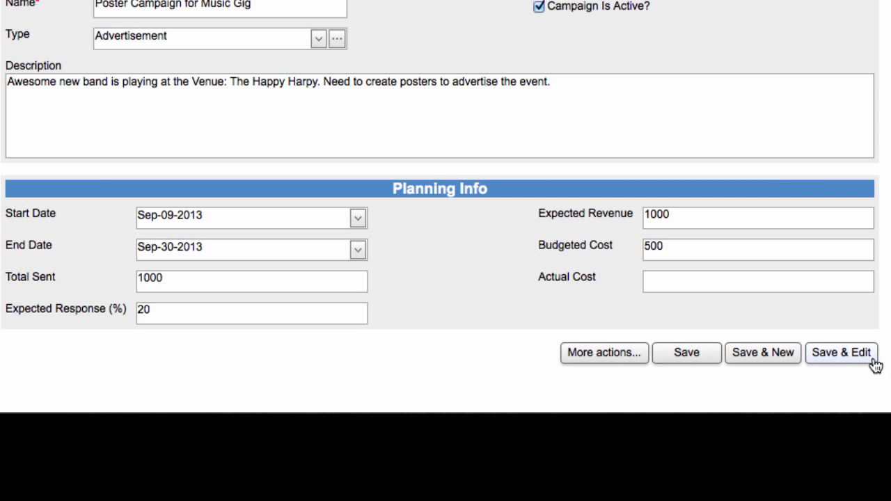
- Save the campaign with Save & Edit and scroll down to the Statistics panel
left_click(873, 360)
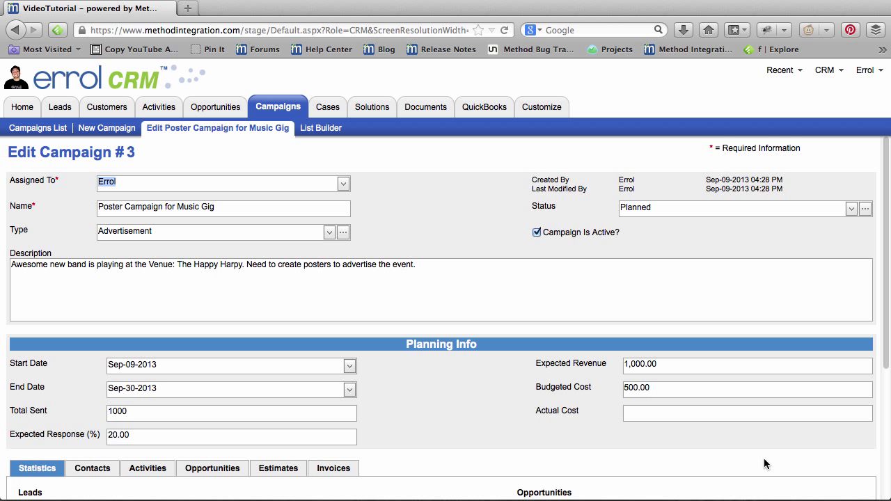
scroll(764, 459, "down", 5)
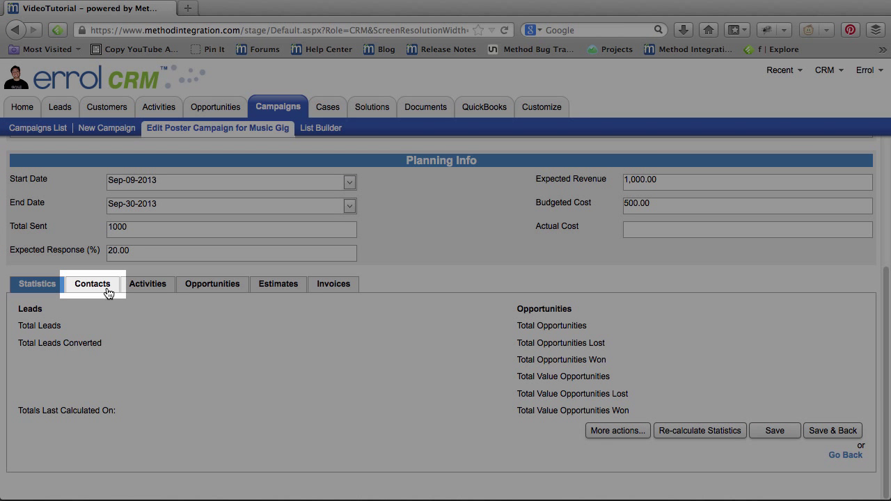
- Show the campaign's Contacts tab and scroll through its empty contacts list
left_click(109, 289)
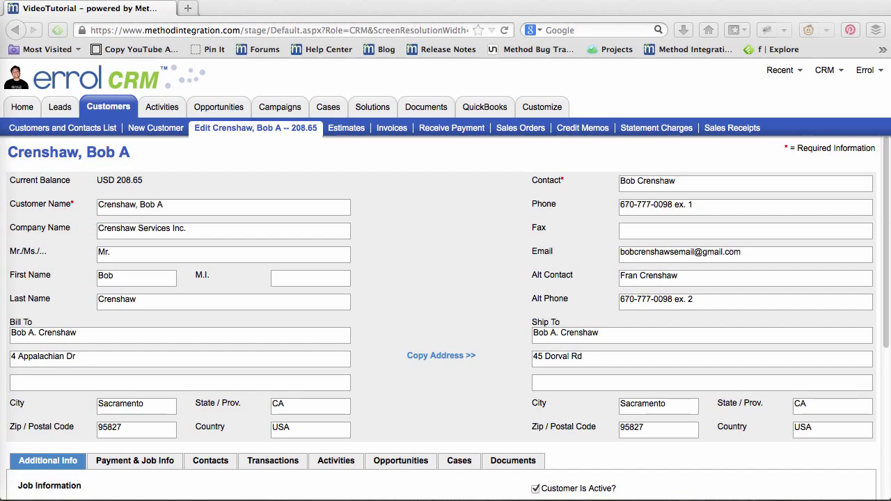
scroll(400, 322, "down", 2)
scroll(401, 321, "down", 3)
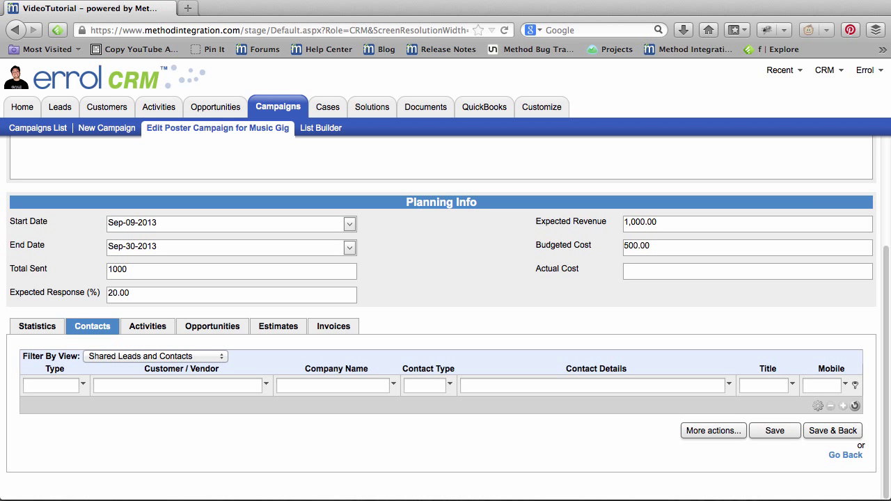
- Browse the campaign's Activities, Opportunities, Estimates and Invoices tabs, ending on Estimates
left_click(168, 326)
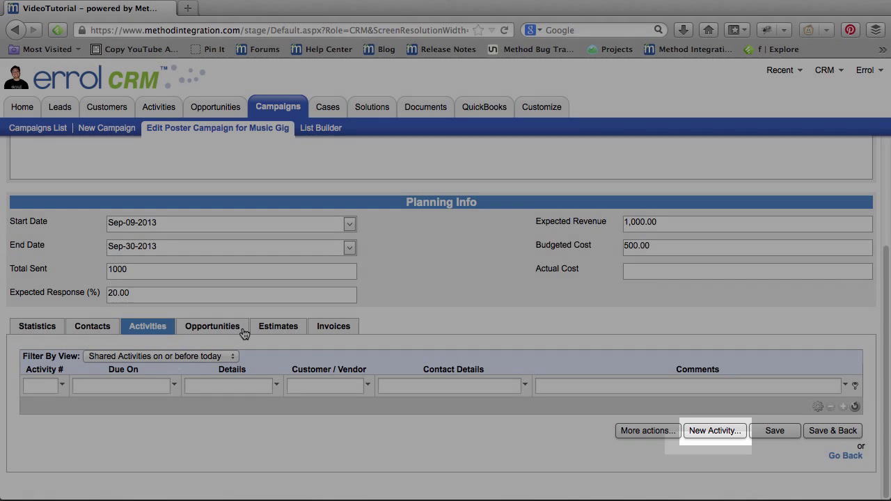
left_click(242, 327)
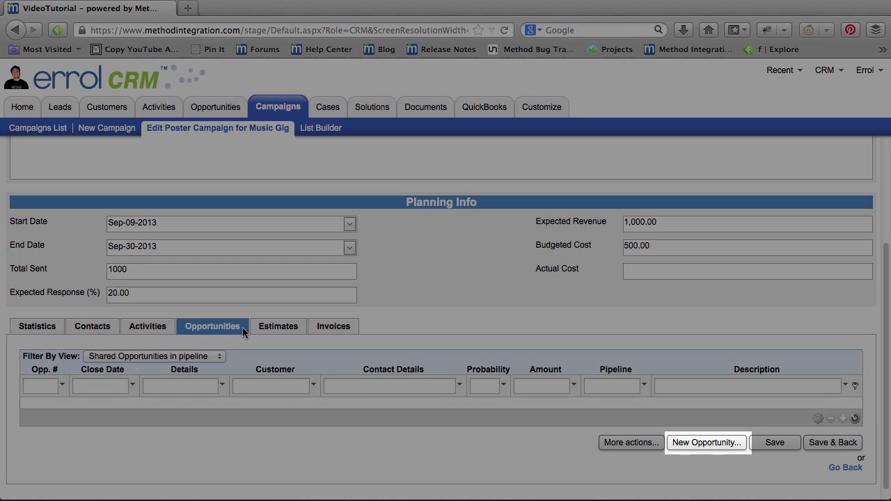
left_click(301, 329)
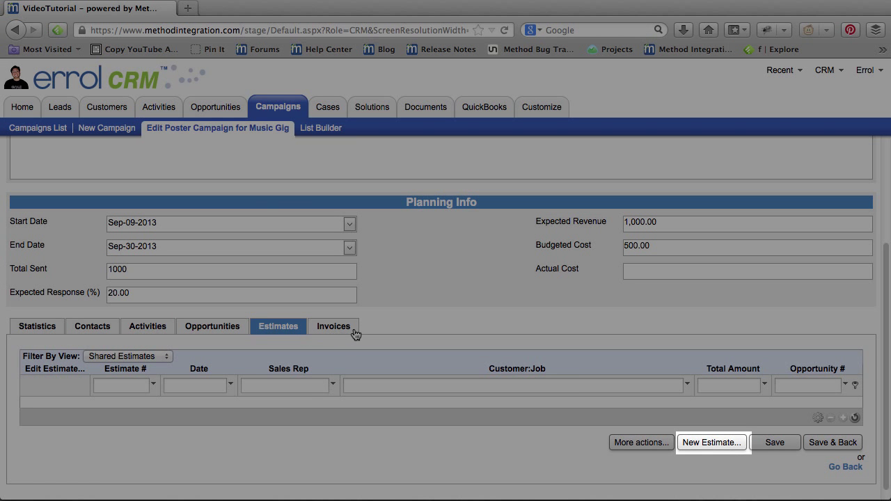
left_click(354, 328)
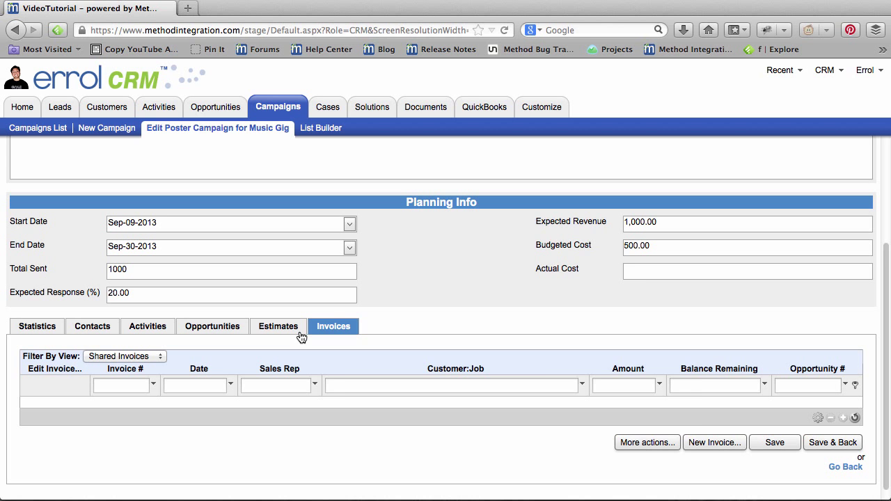
left_click(298, 330)
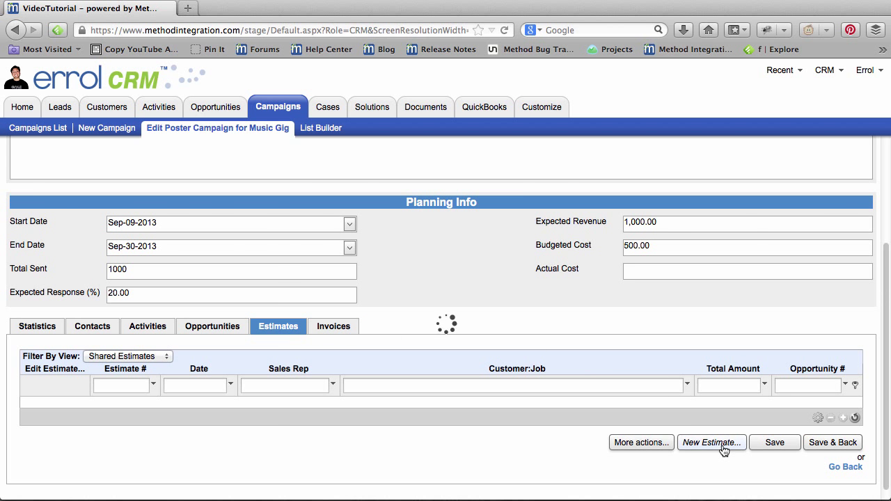
- Start a new estimate linked to the Poster Campaign for Music Gig
left_click(724, 445)
scroll(696, 417, "down", 5)
scroll(677, 431, "down", 1)
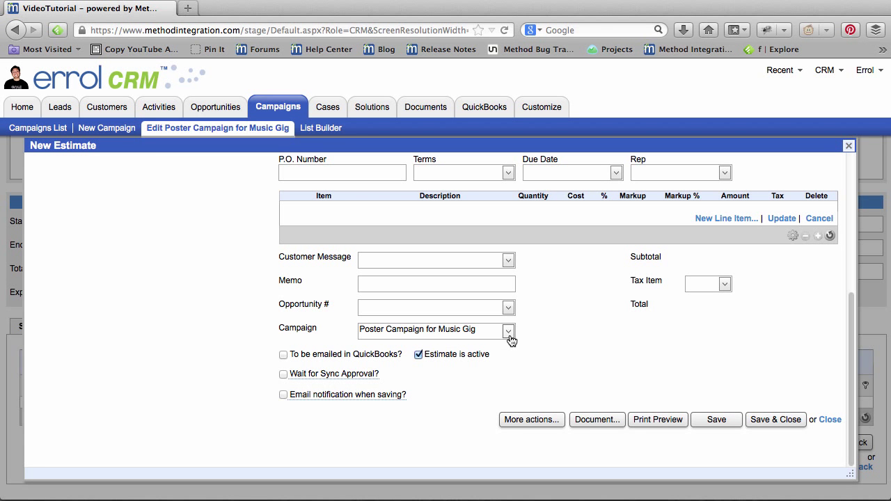
- Discard the new estimate, leave the edit page, and refresh the Campaigns List
left_click(838, 419)
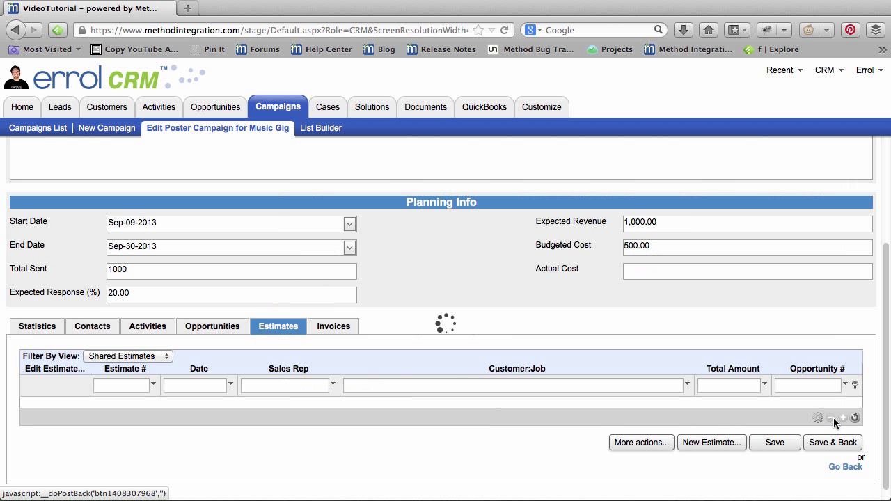
left_click(854, 467)
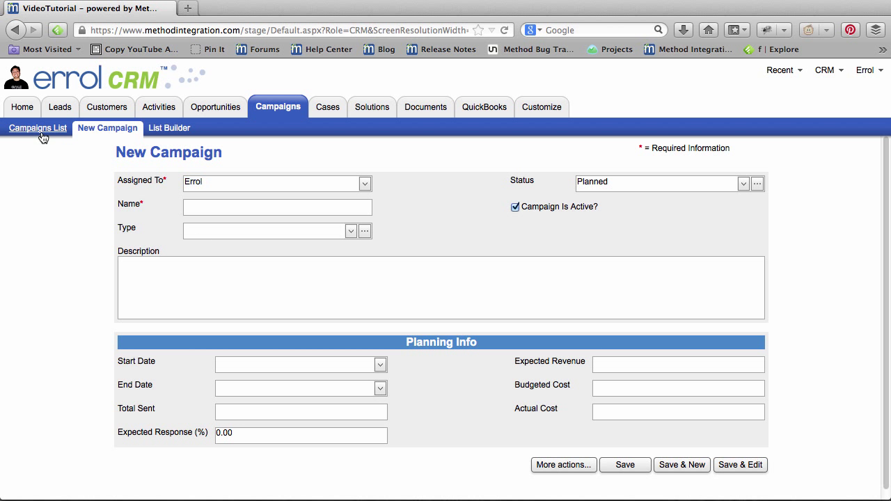
left_click(43, 132)
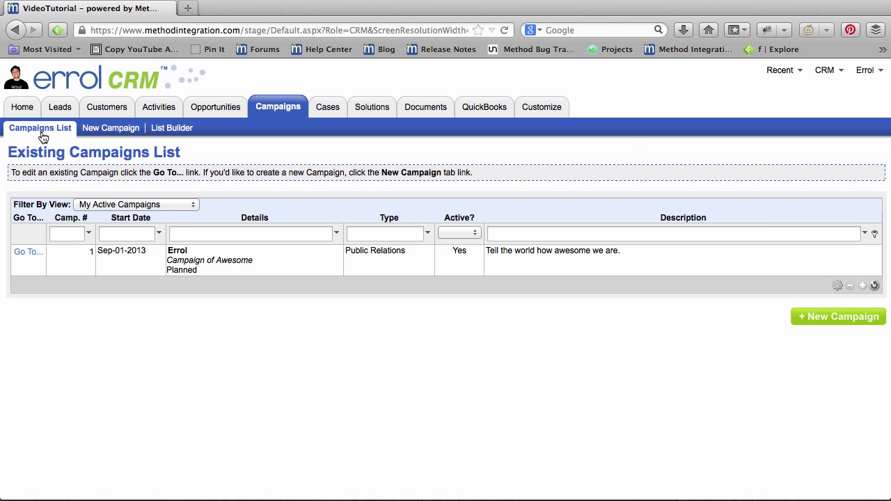
left_click(875, 286)
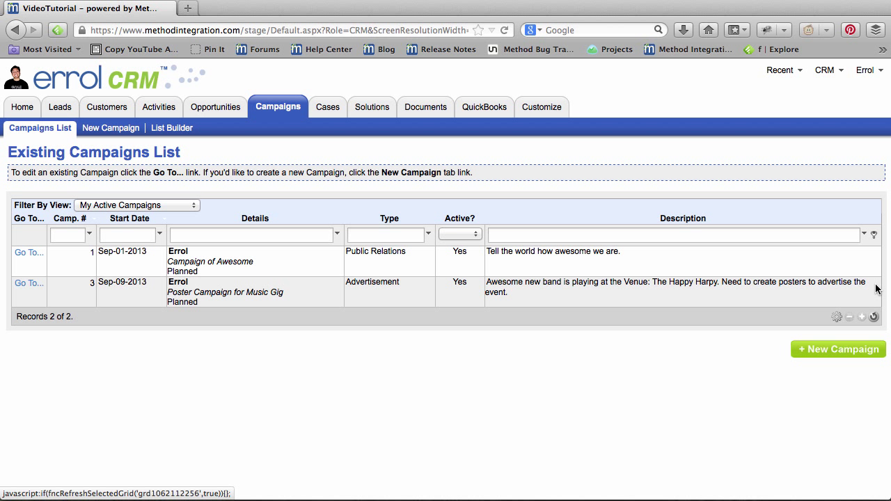